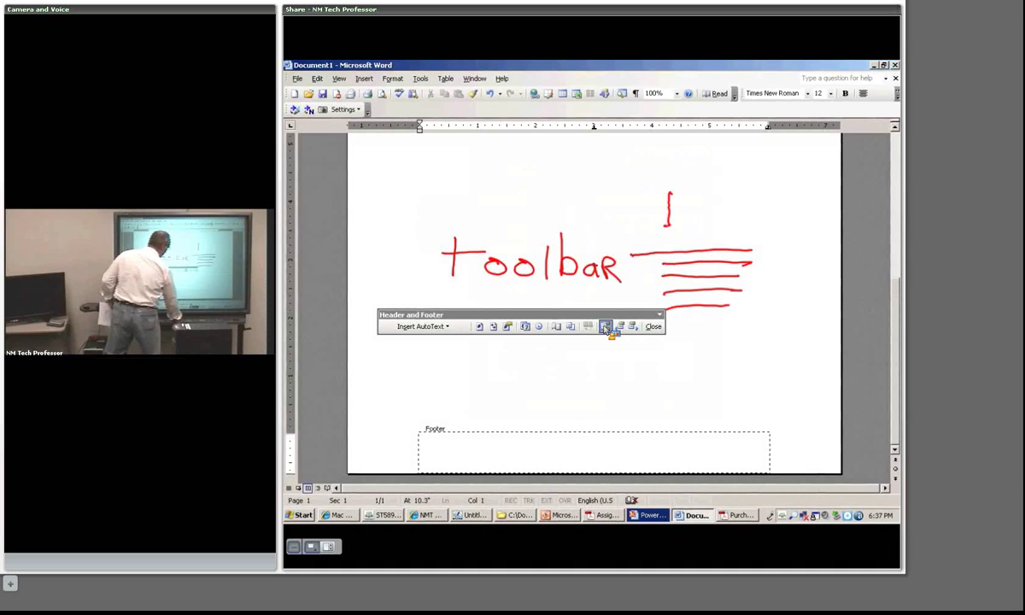
Insert a page number in the footer and return to the document body
left_click(479, 326)
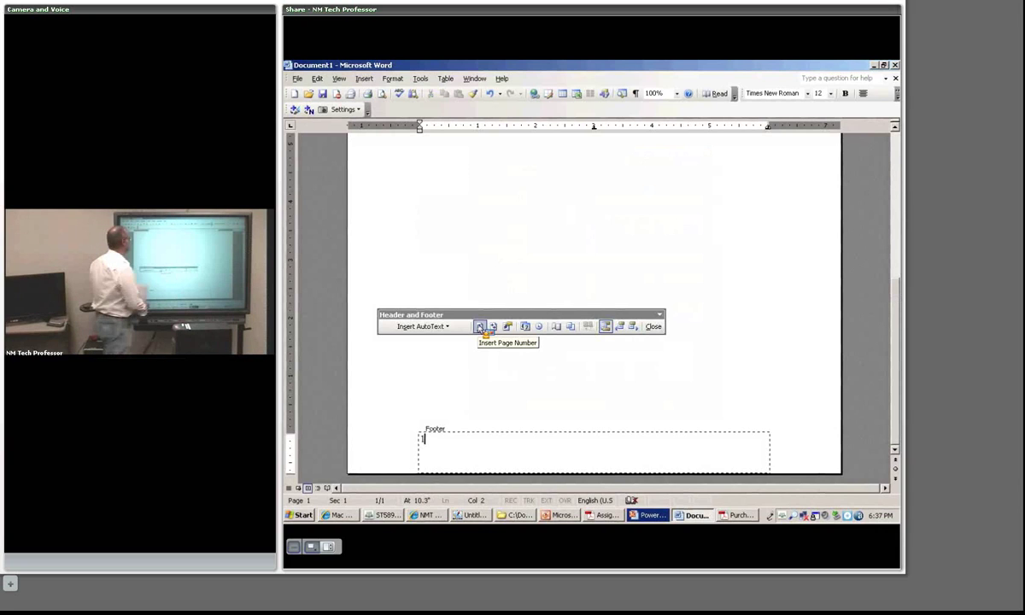
left_click(658, 329)
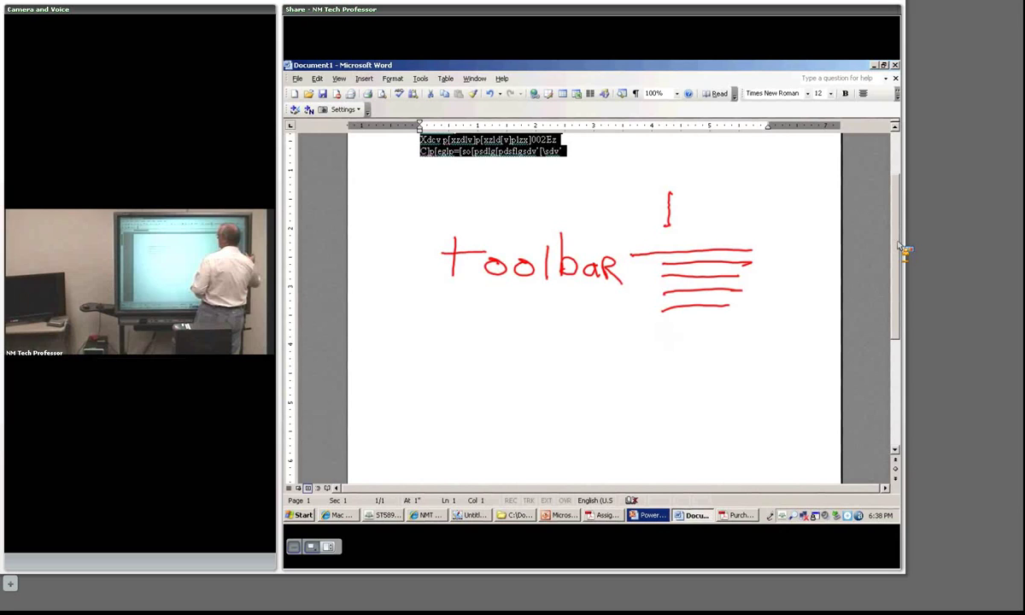
Change the font of the four selected lines of text to Myriad Web Pro
left_click_drag(897, 246, 897, 204)
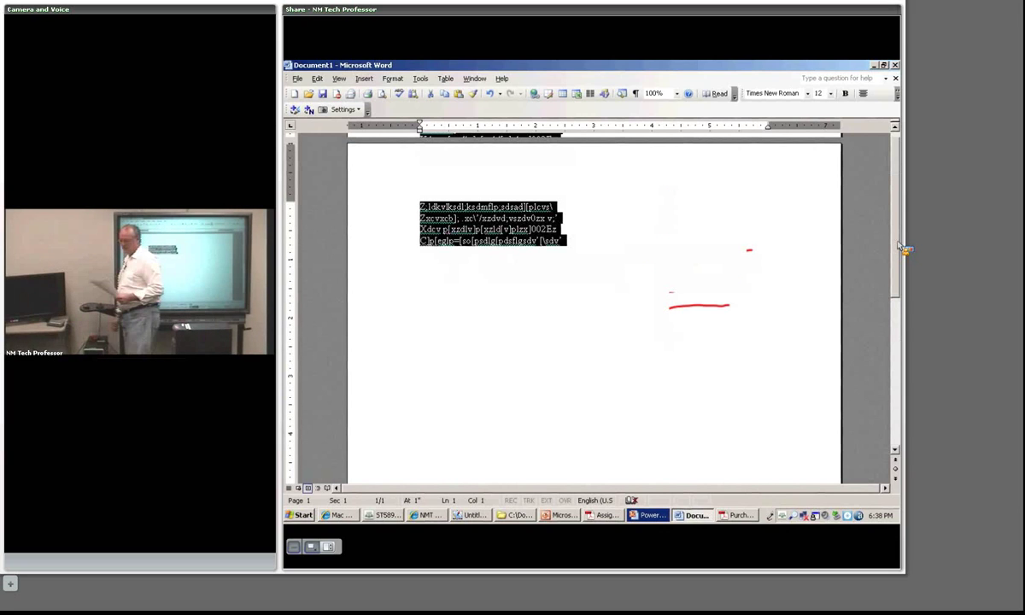
key("alt+o")
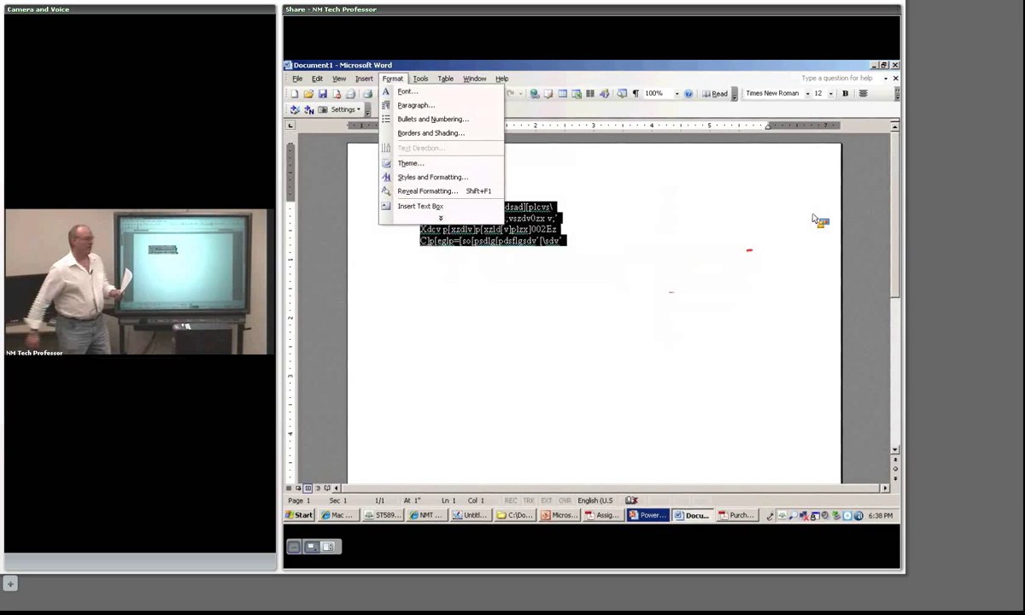
left_click(406, 91)
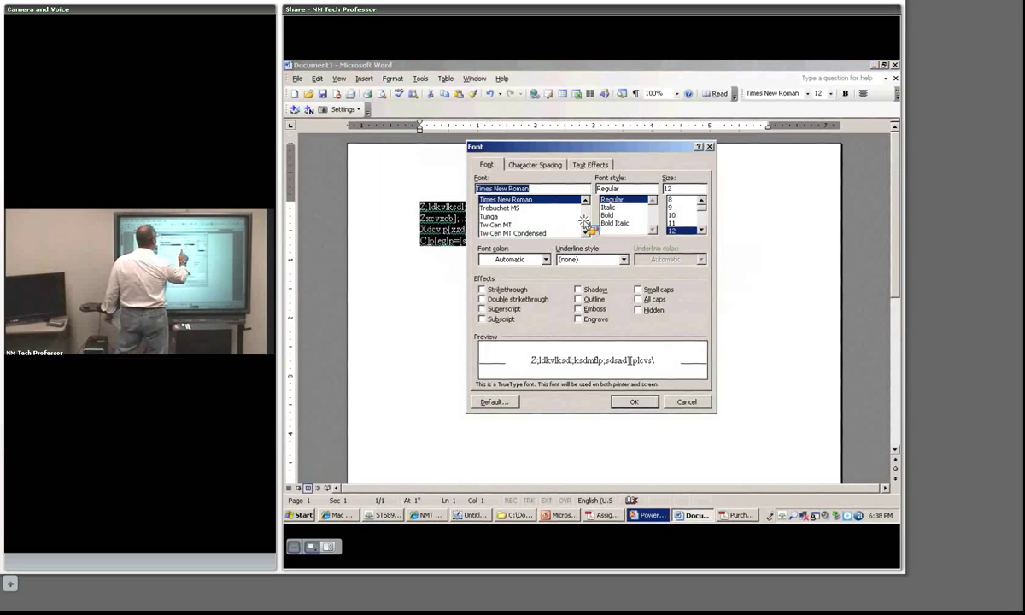
left_click_drag(586, 224, 592, 207)
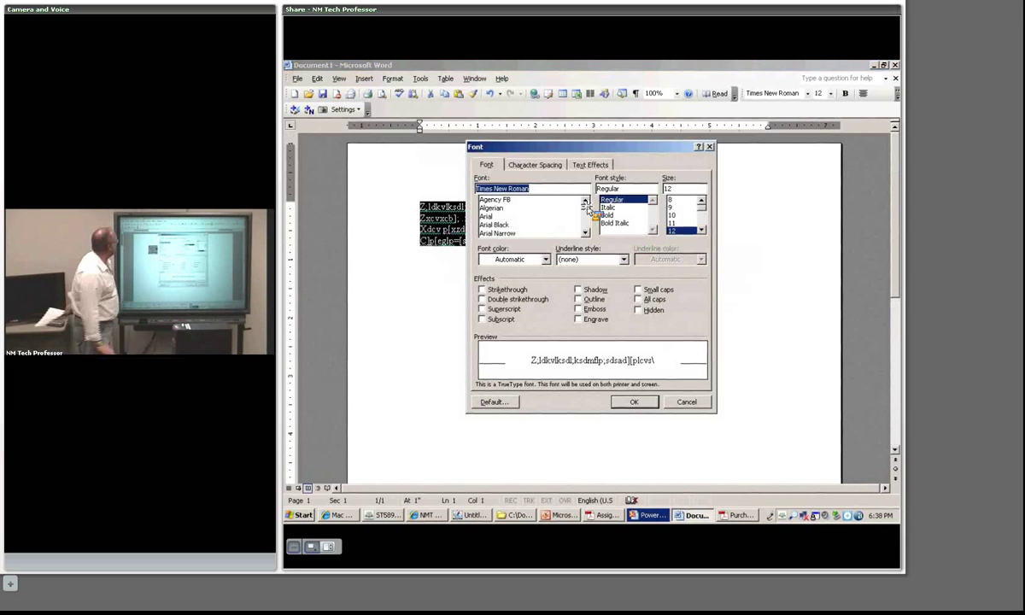
left_click_drag(585, 215, 589, 222)
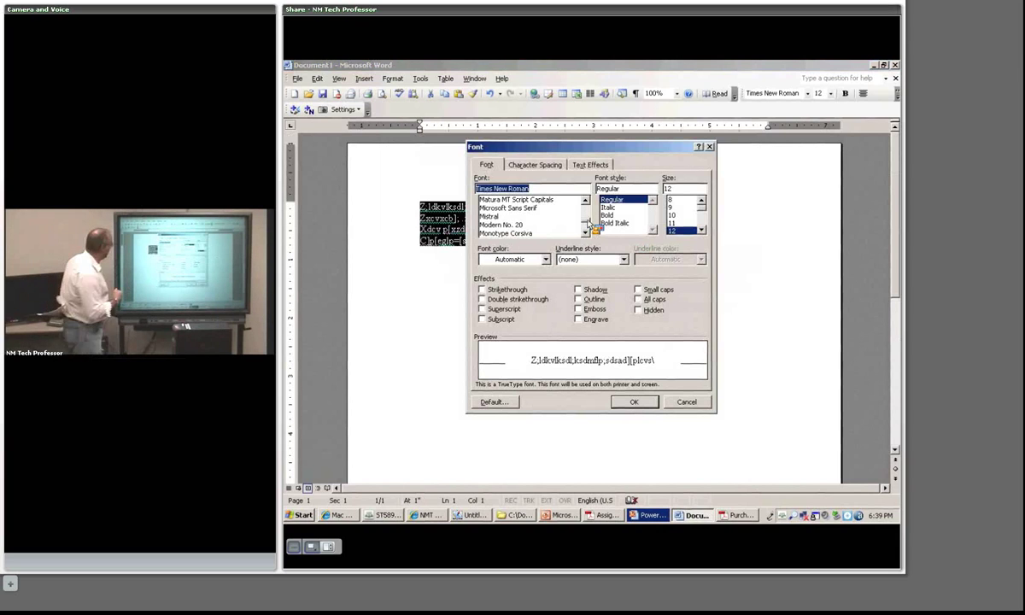
left_click(586, 233)
left_click(586, 232)
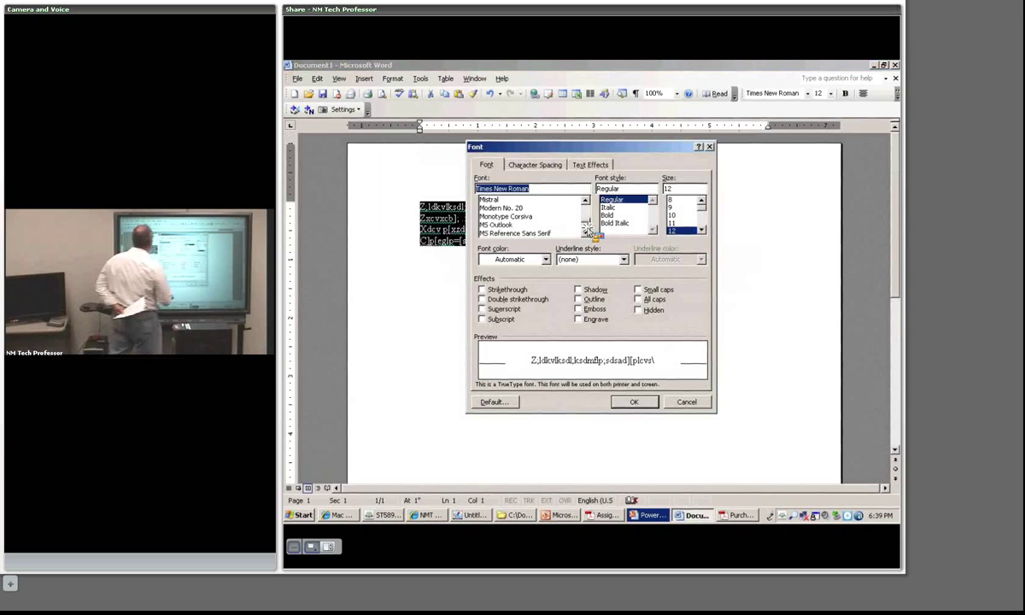
left_click(585, 233)
left_click(585, 232)
left_click(585, 232)
left_click(585, 232)
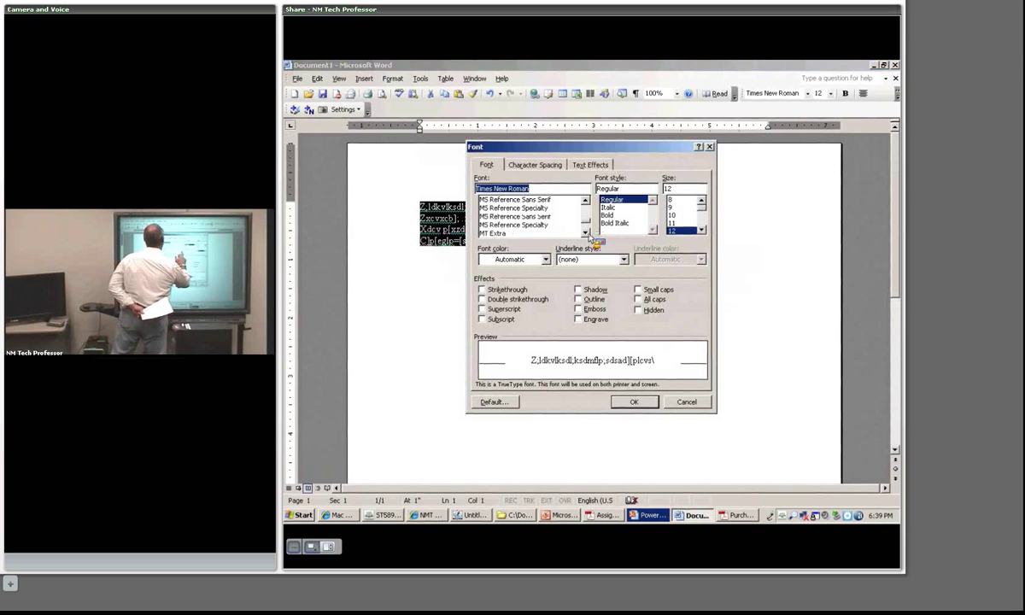
left_click(513, 233)
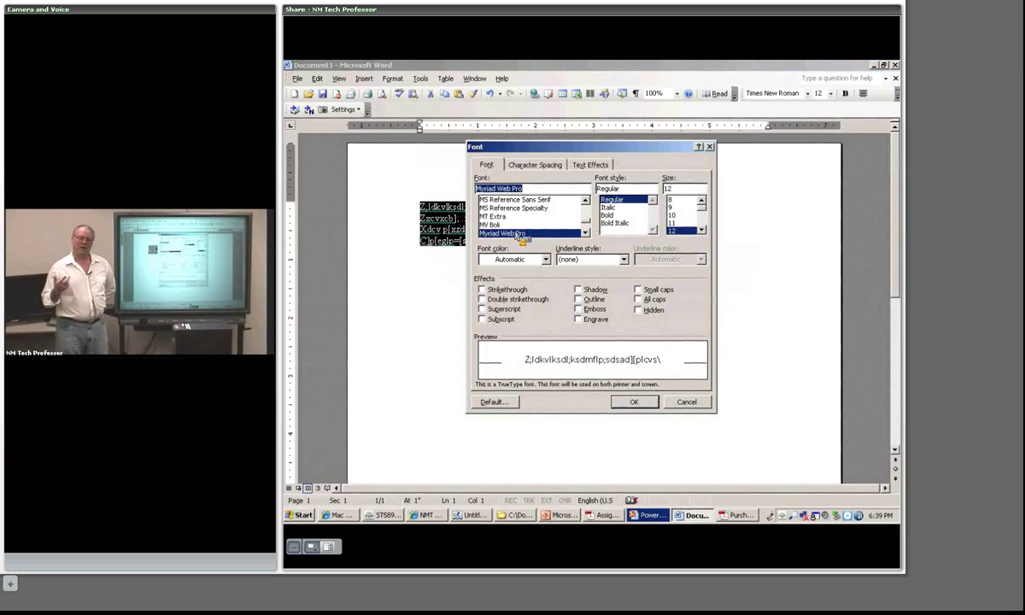
left_click(634, 402)
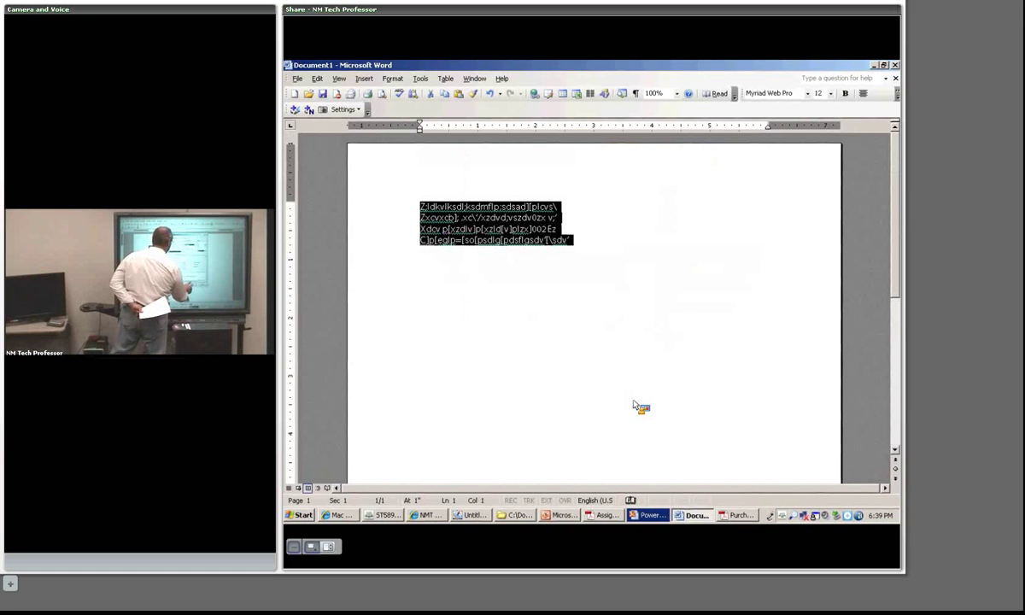
Select the entire document text and set its font size to 16
left_click(544, 301)
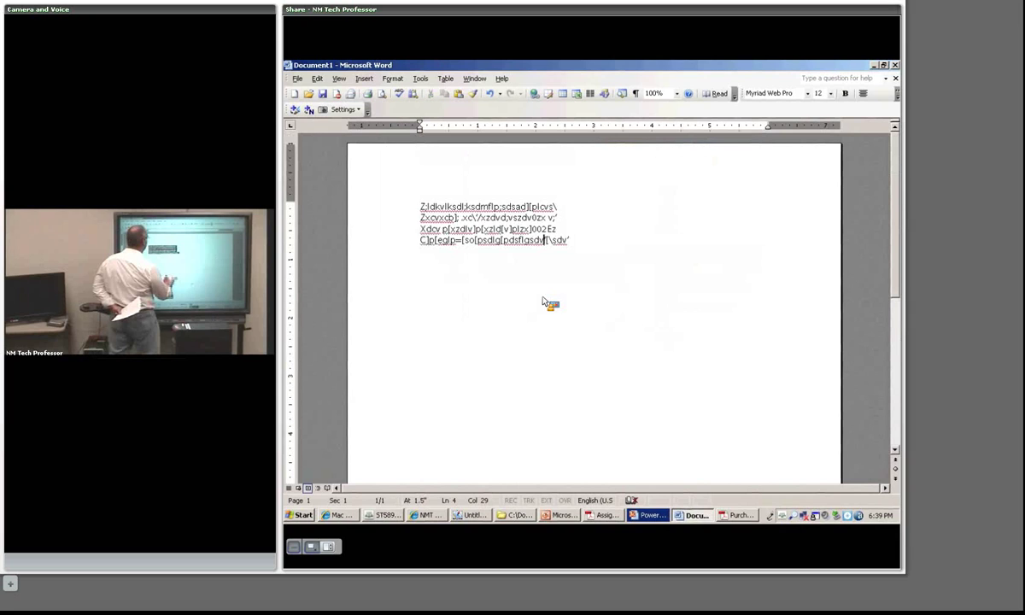
key("ctrl+a")
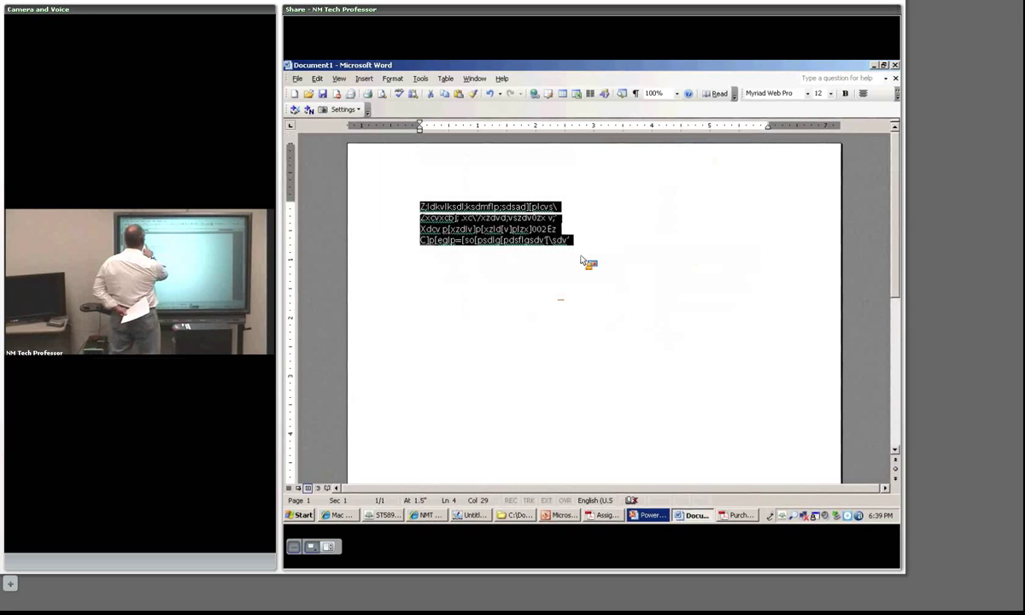
left_click(392, 78)
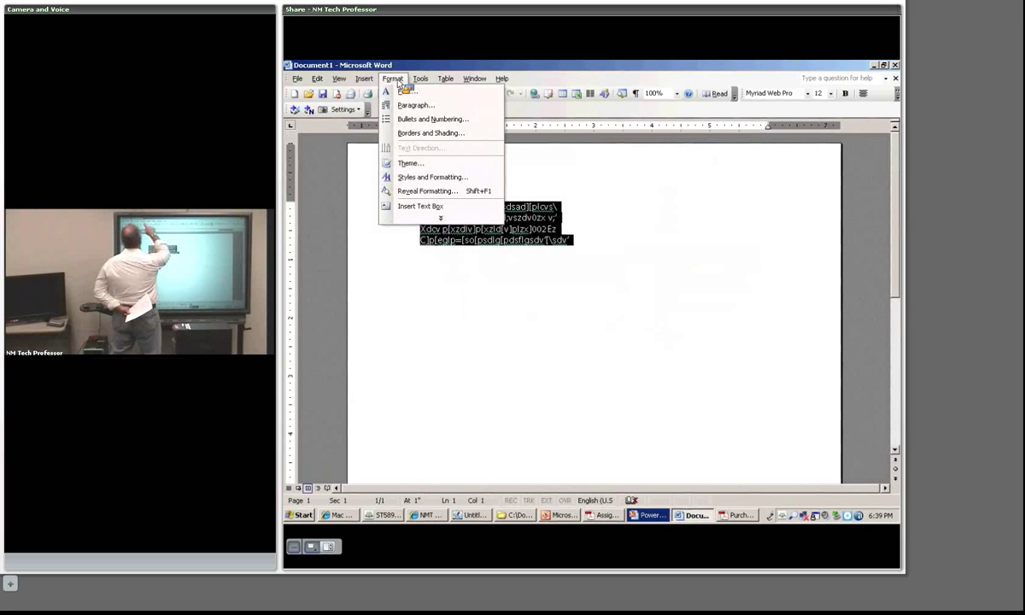
left_click(408, 91)
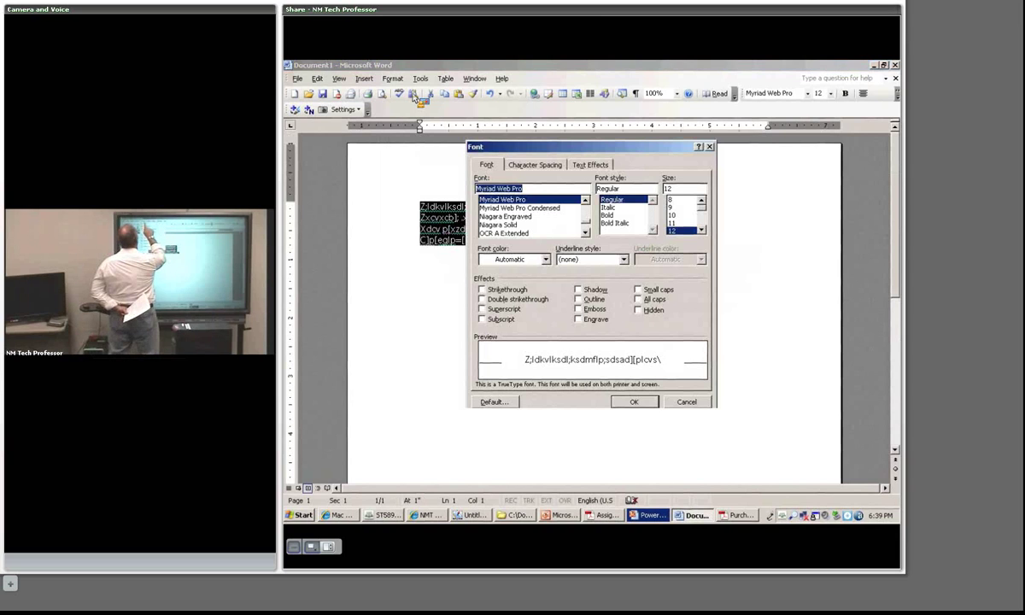
left_click(701, 230)
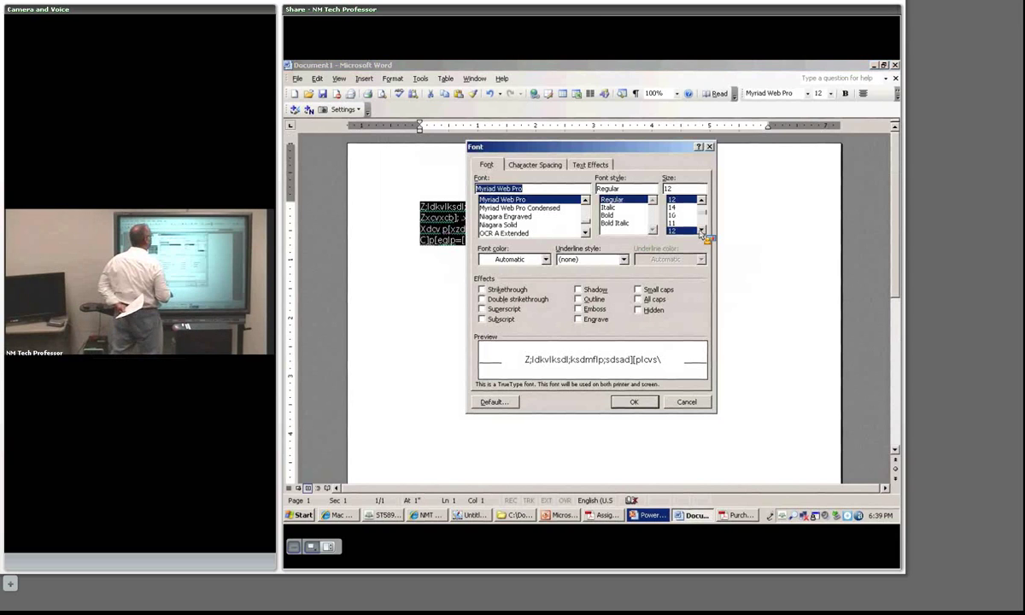
left_click(682, 214)
left_click(632, 402)
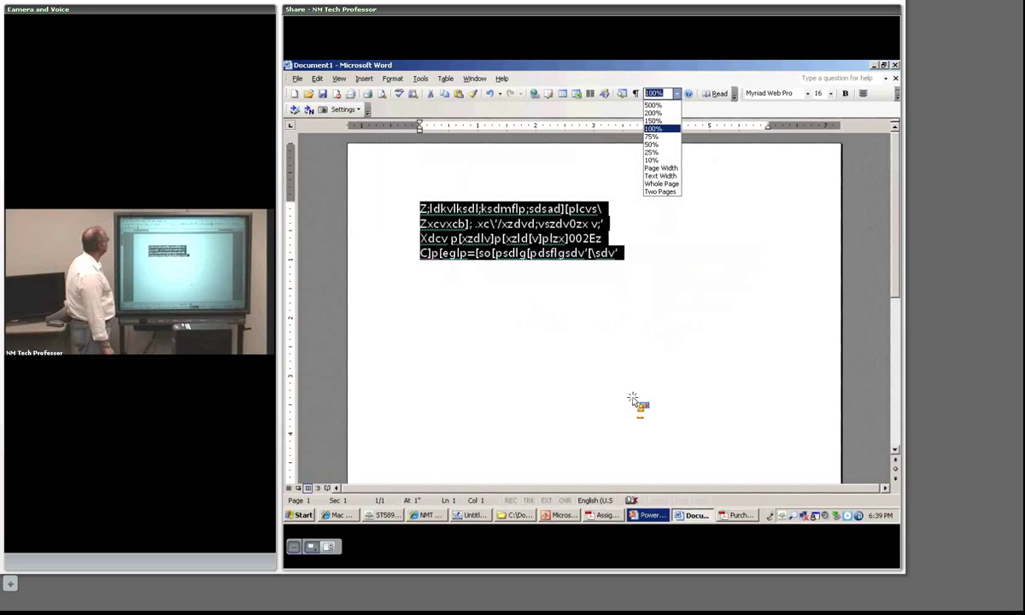
Zoom the document view to 150% and return it to 100%
left_click(653, 129)
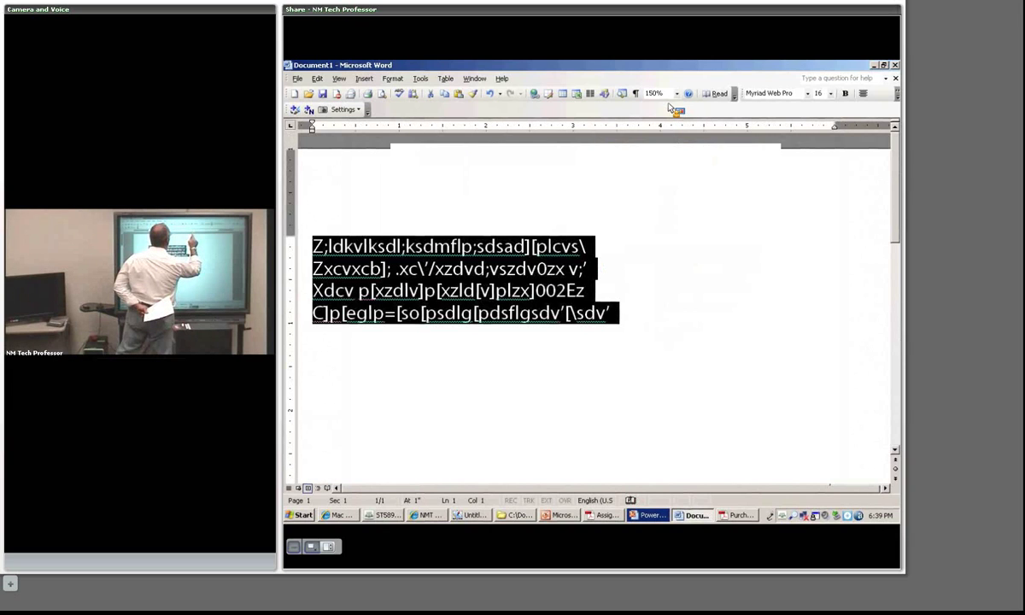
left_click(676, 93)
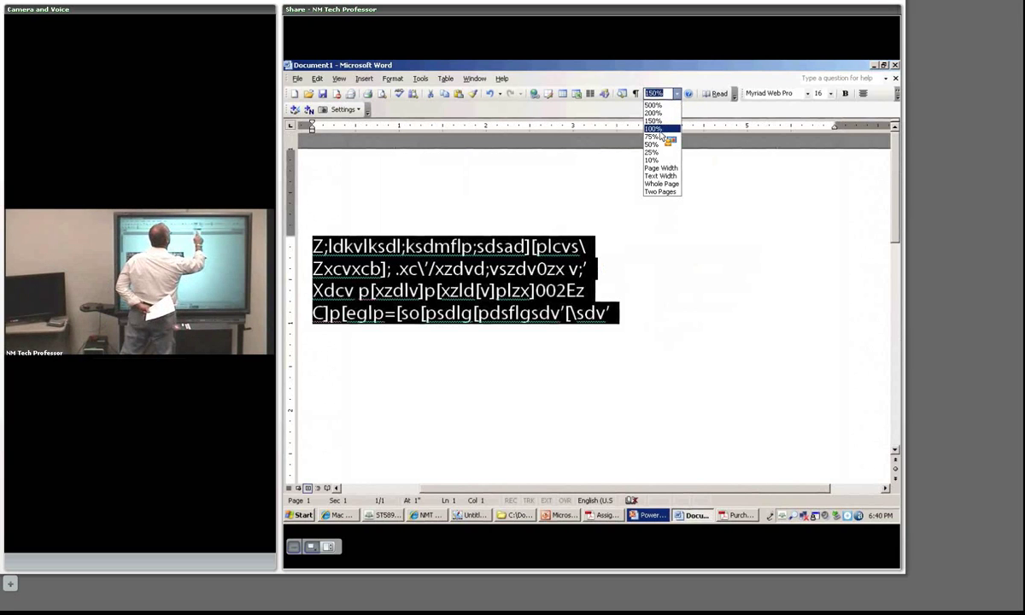
left_click(655, 128)
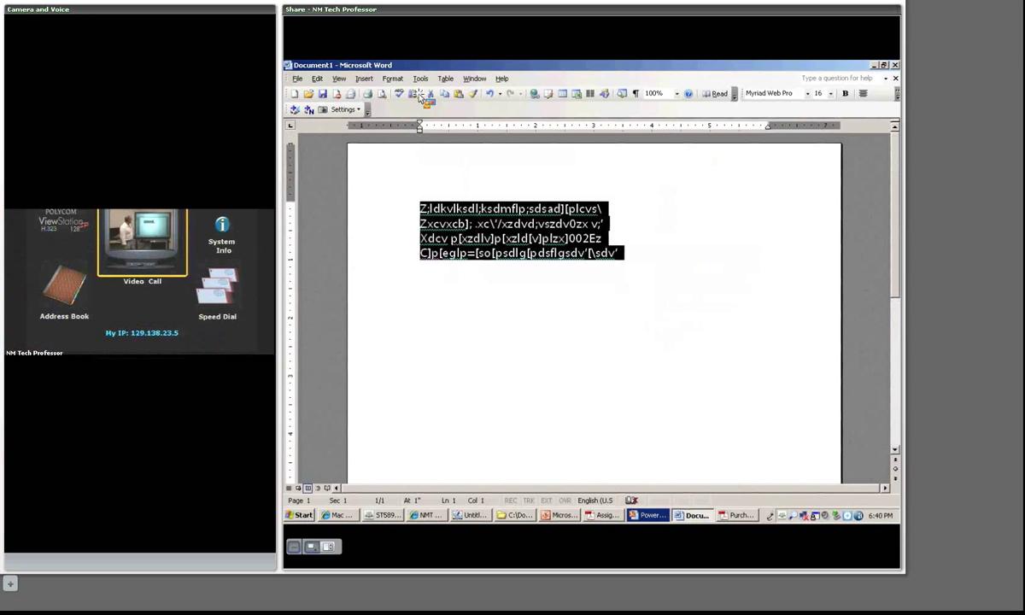
Set the selected document text to the Verdana font at size 12
key("ctrl+d")
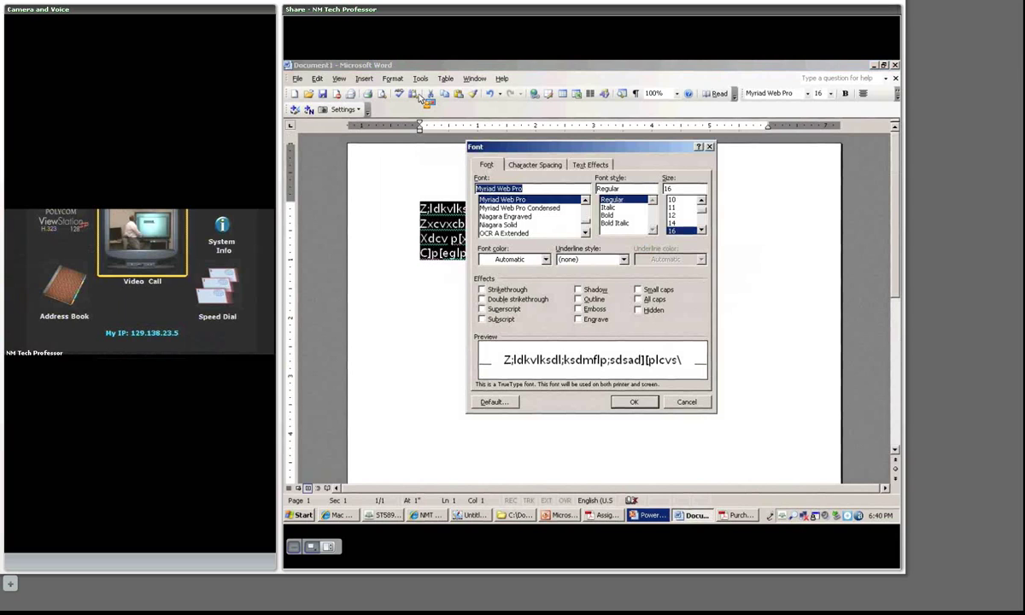
left_click(585, 232)
left_click(585, 232)
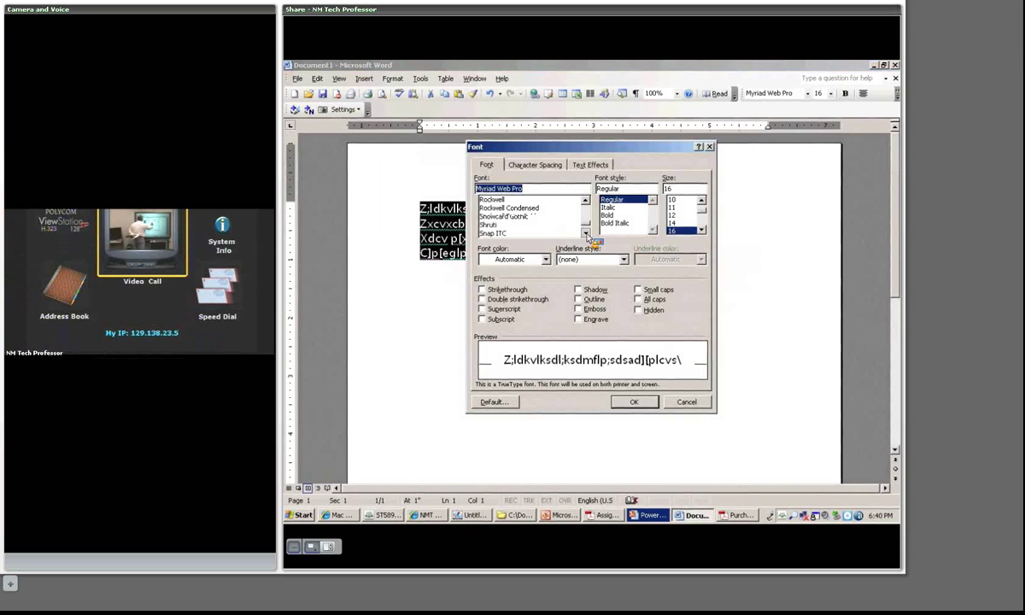
left_click(586, 233)
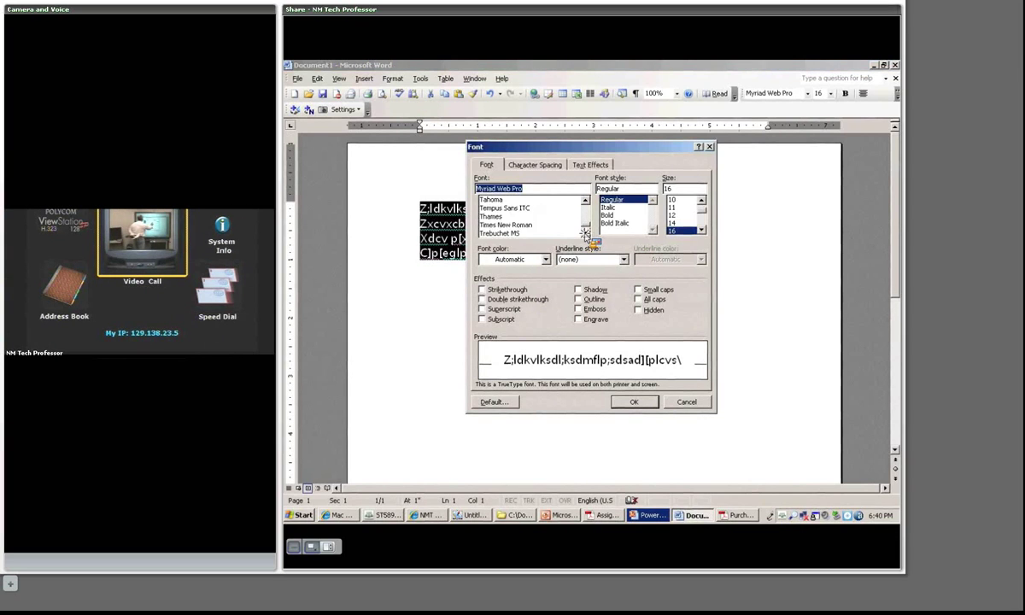
left_click(585, 232)
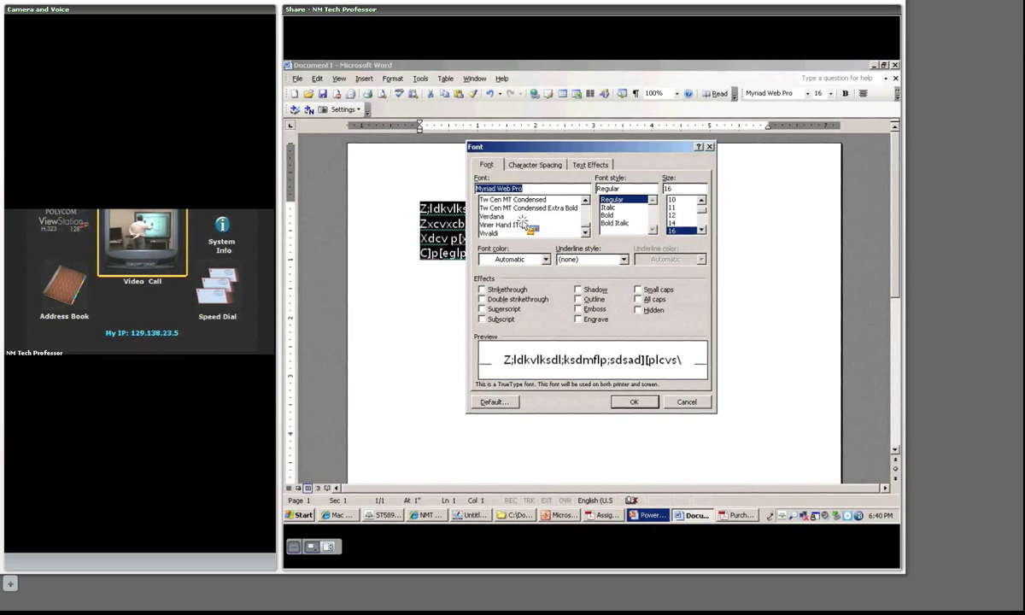
left_click(499, 217)
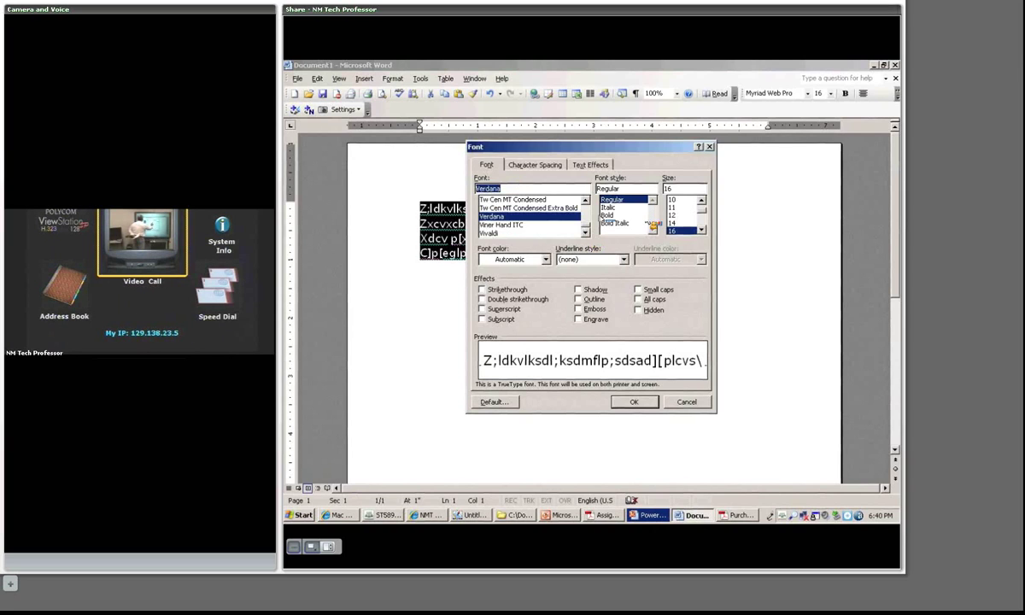
left_click(672, 216)
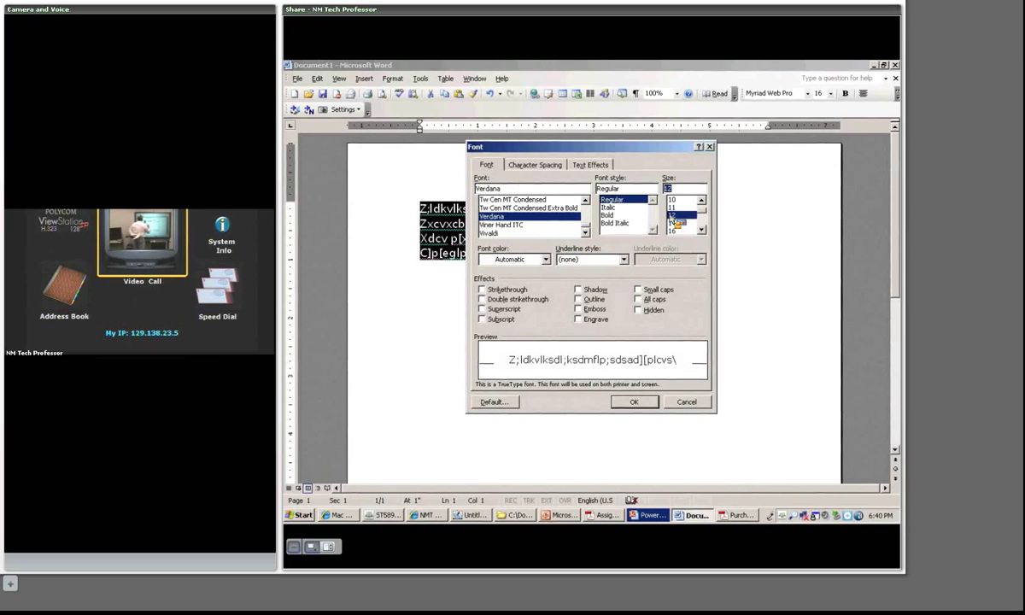
left_click(633, 403)
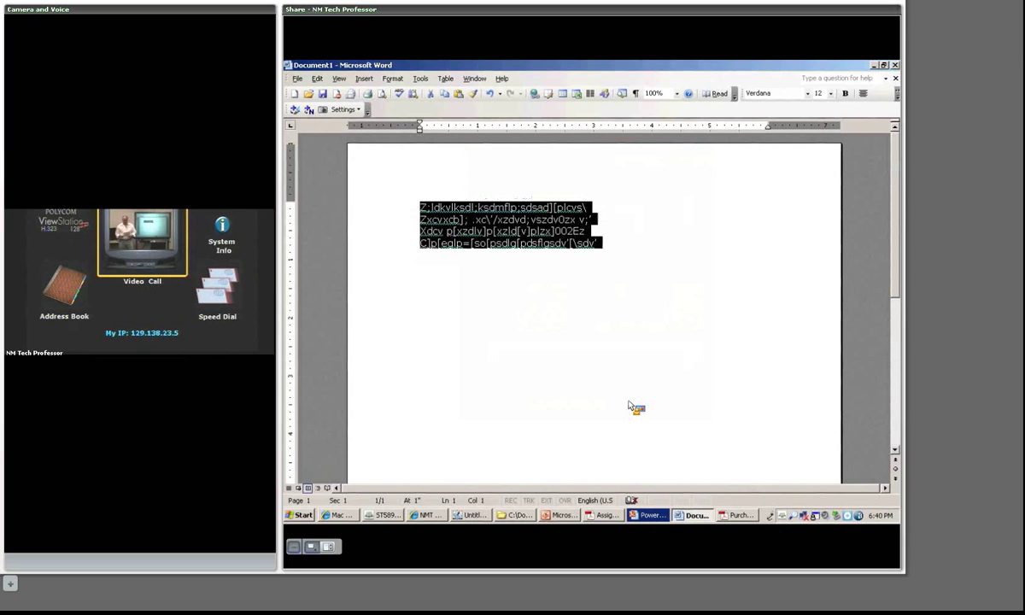
Underline only the first line of text using the Words only underline style
left_click_drag(629, 406, 591, 208)
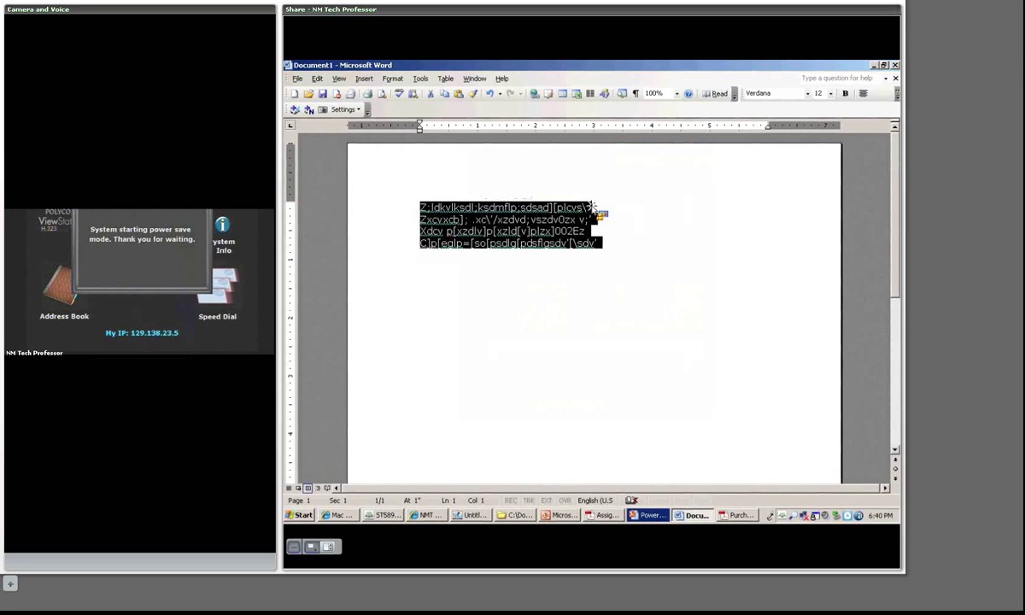
left_click(410, 208)
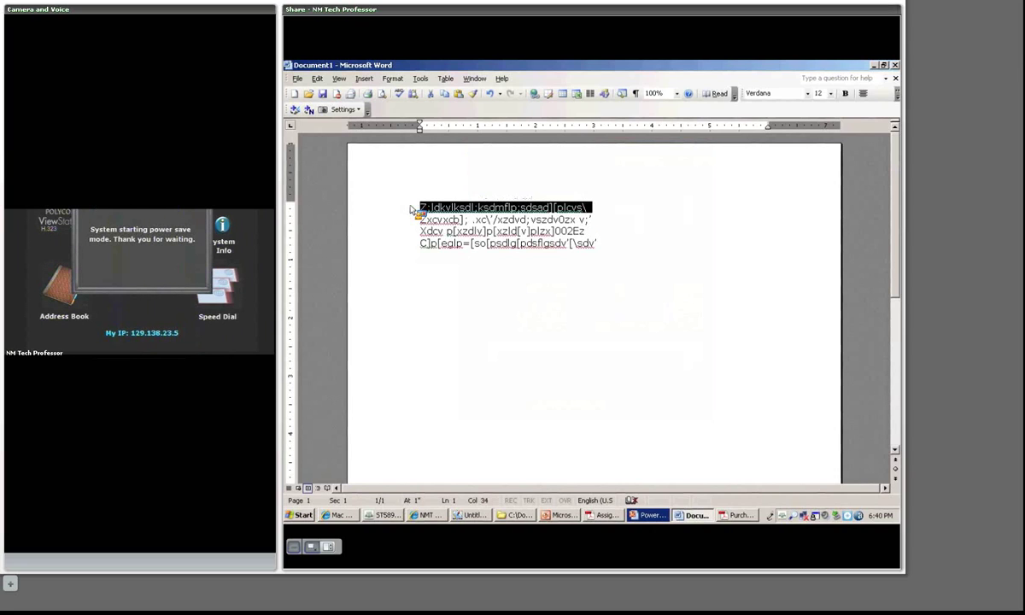
left_click(398, 79)
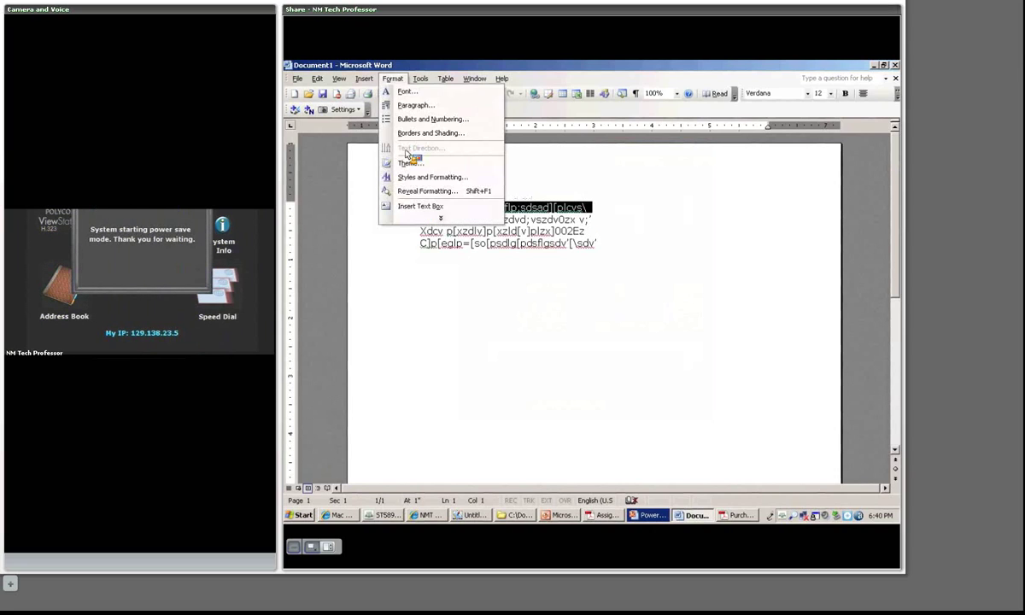
left_click(398, 81)
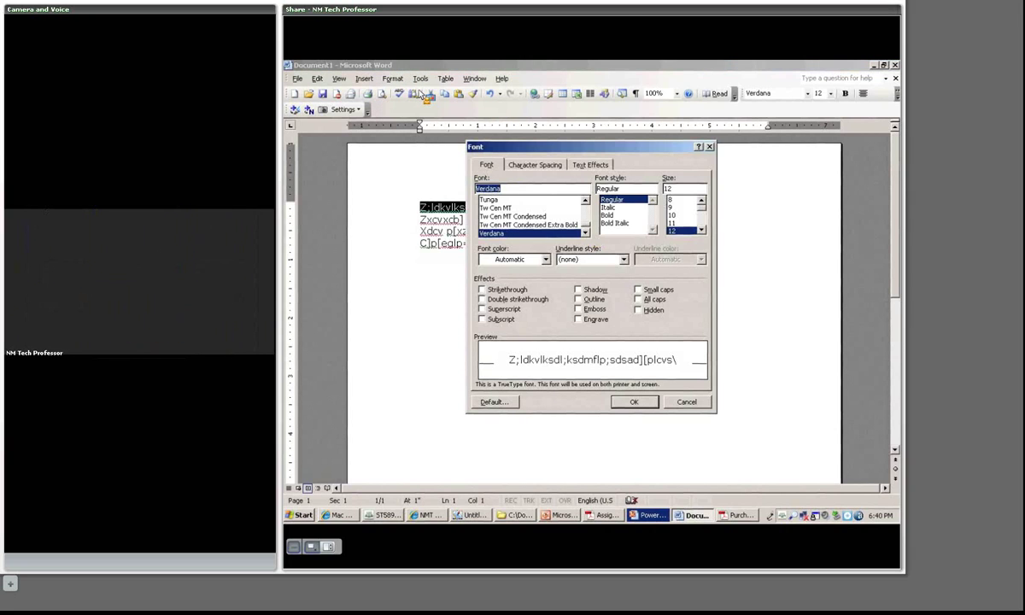
left_click(624, 258)
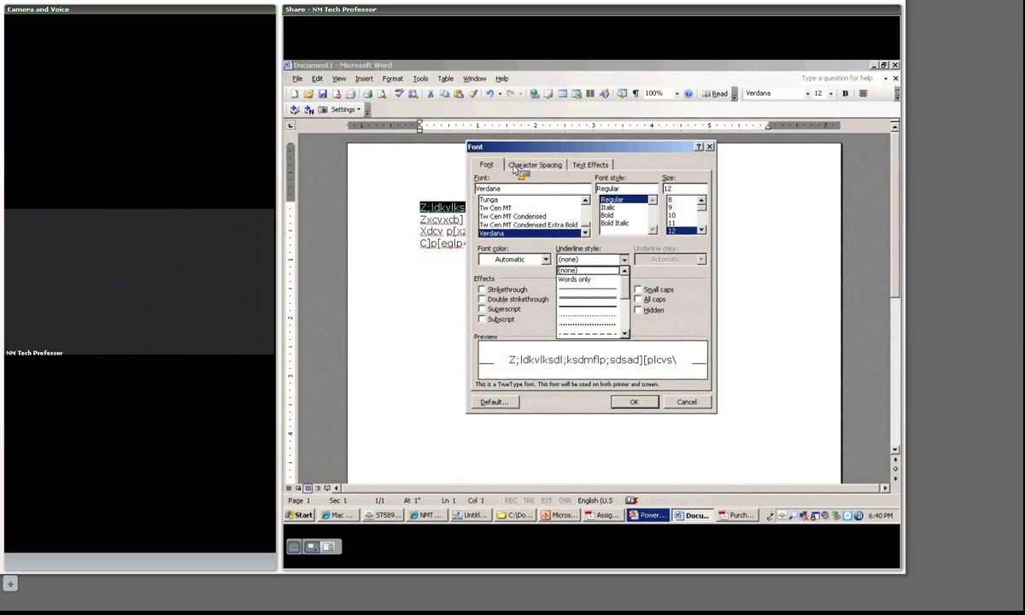
left_click(626, 260)
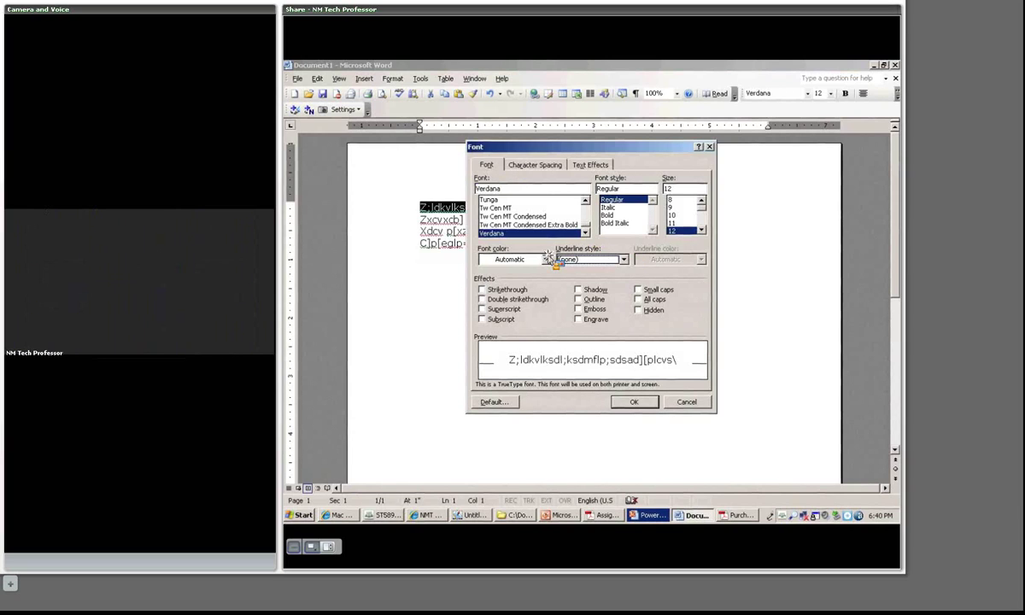
left_click(624, 258)
left_click(581, 279)
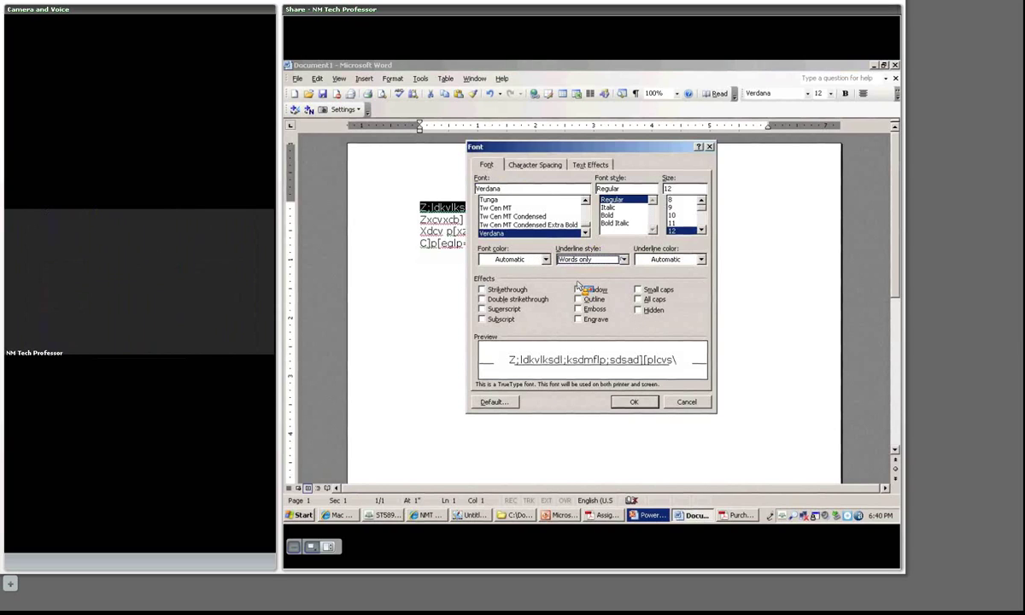
scroll(583, 292, "down", 1)
key("Return")
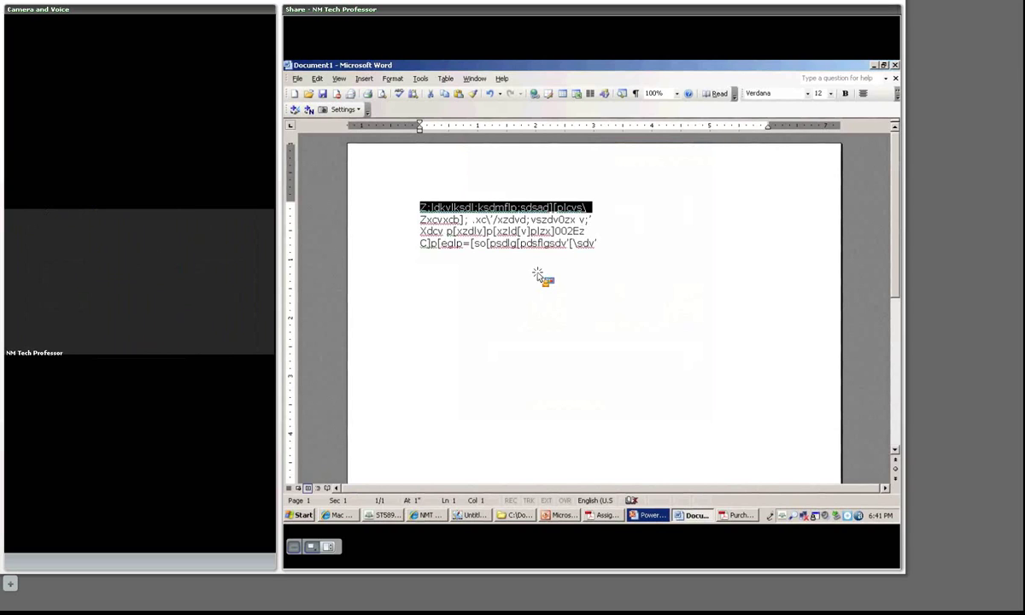
left_click(493, 261)
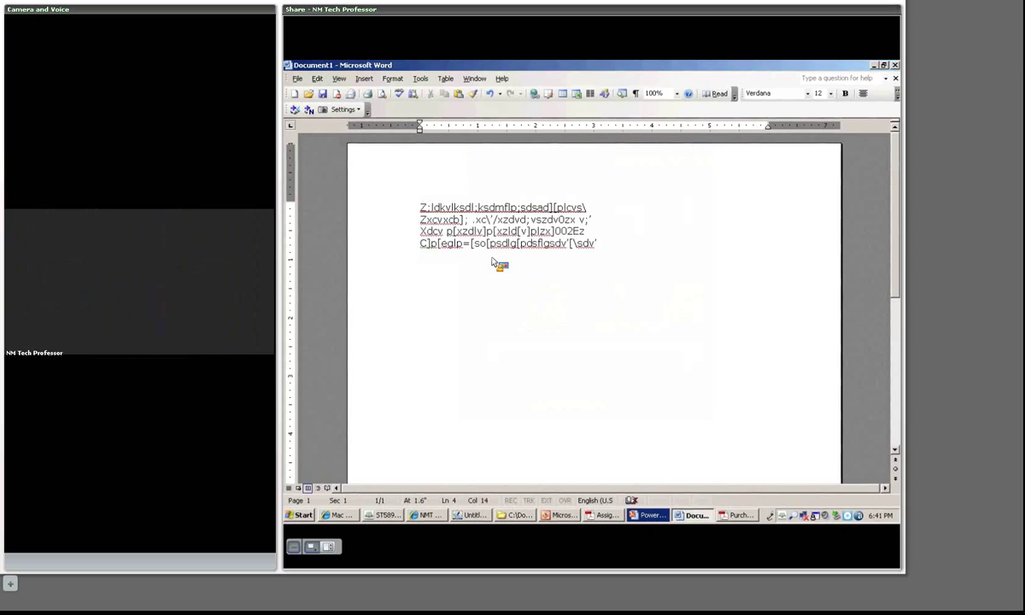
Select the first line of text again
key("ctrl+a")
left_click_drag(503, 243, 581, 211)
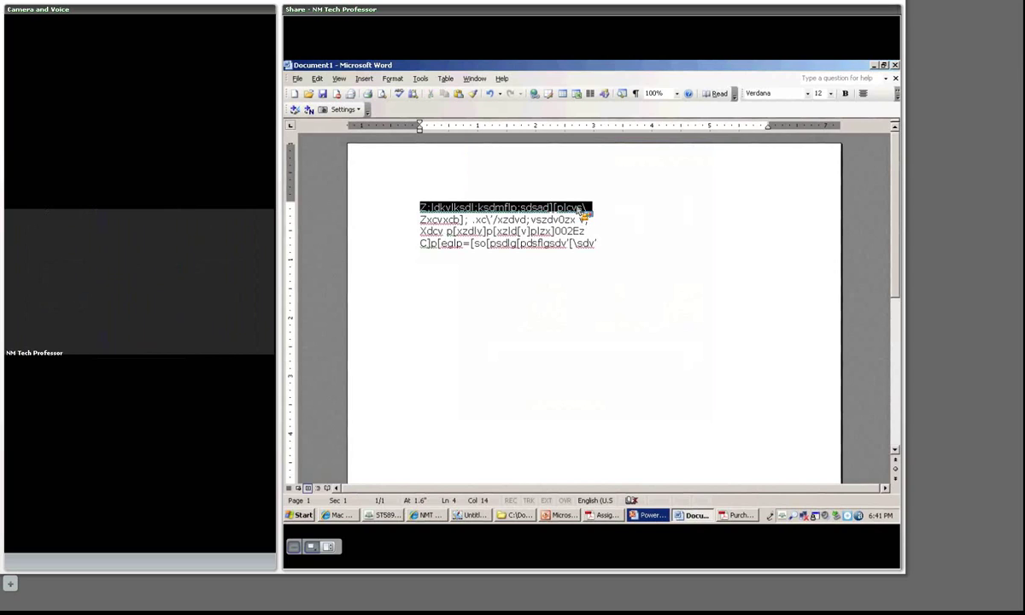